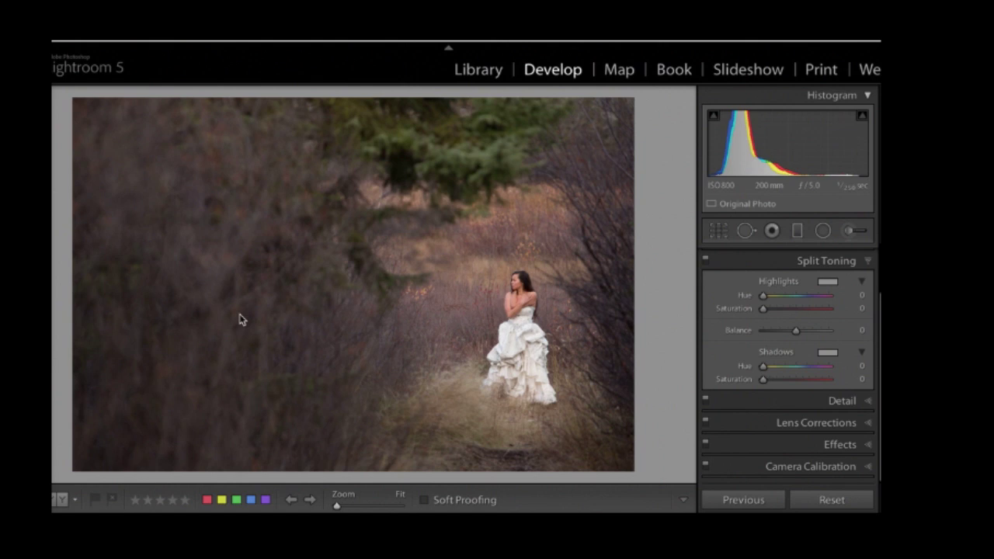
Step: Darken the photo's edges with a post-crop vignette, settling the Amount at -29
scroll(868, 446, "down", 1)
left_click(869, 441)
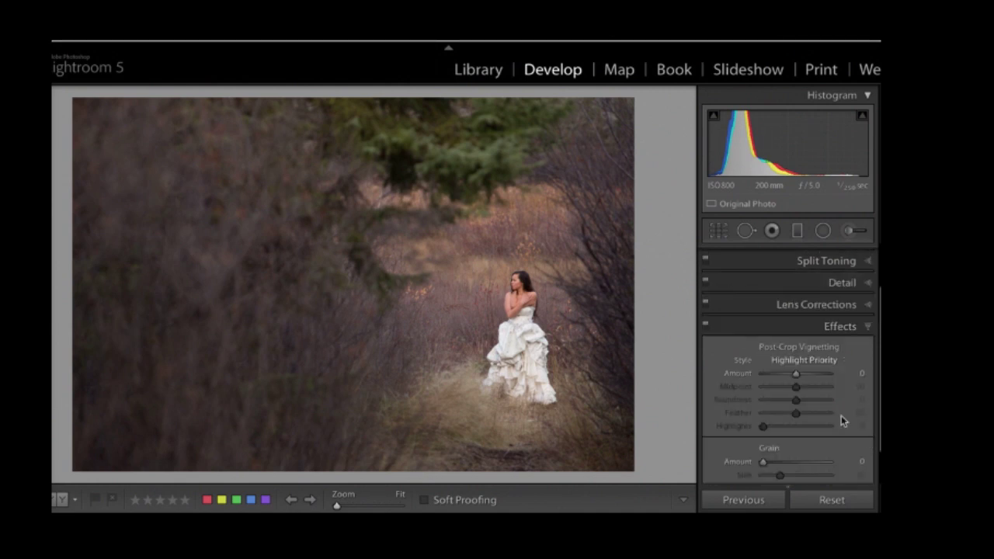
left_click_drag(797, 379, 706, 371)
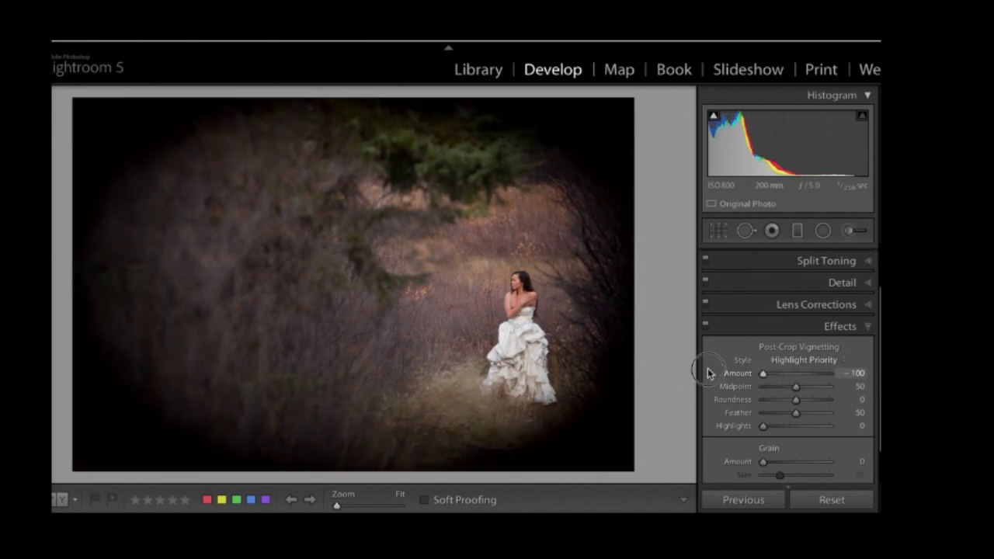
left_click_drag(766, 374, 790, 382)
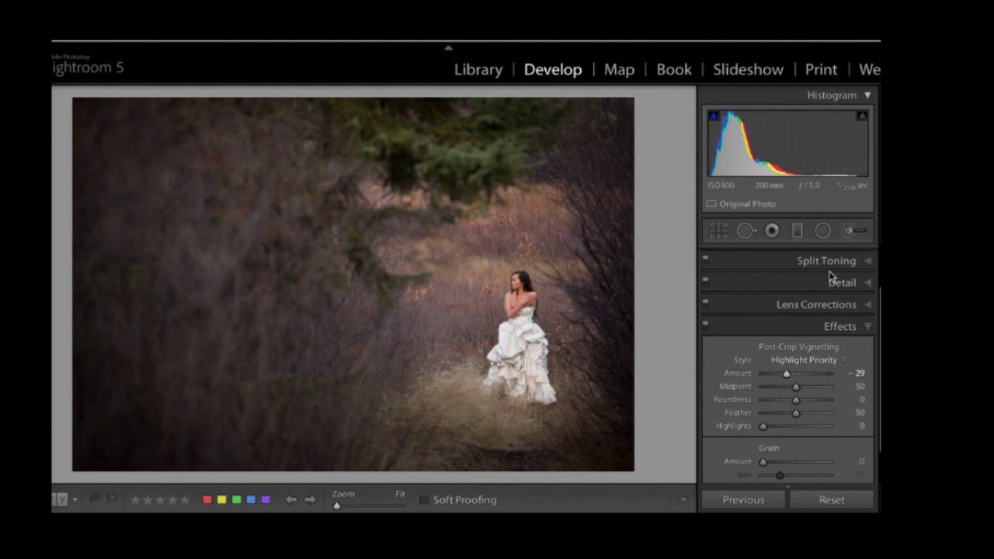
Step: Expand the Split Toning panel so its highlight and shadow settings show
left_click(869, 262)
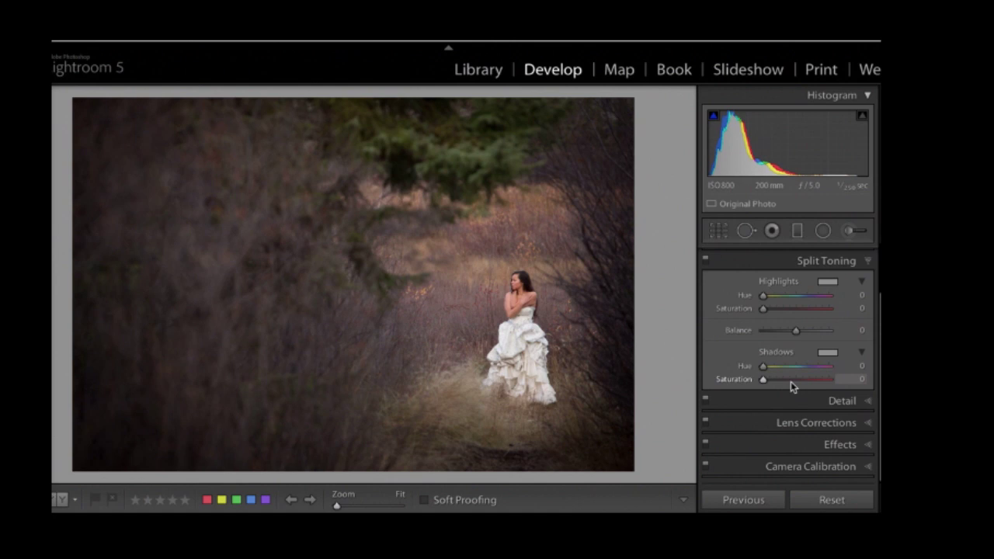
Step: Tint the shadows blue in the colour picker, ending at hue 221 and saturation 38
left_click(828, 354)
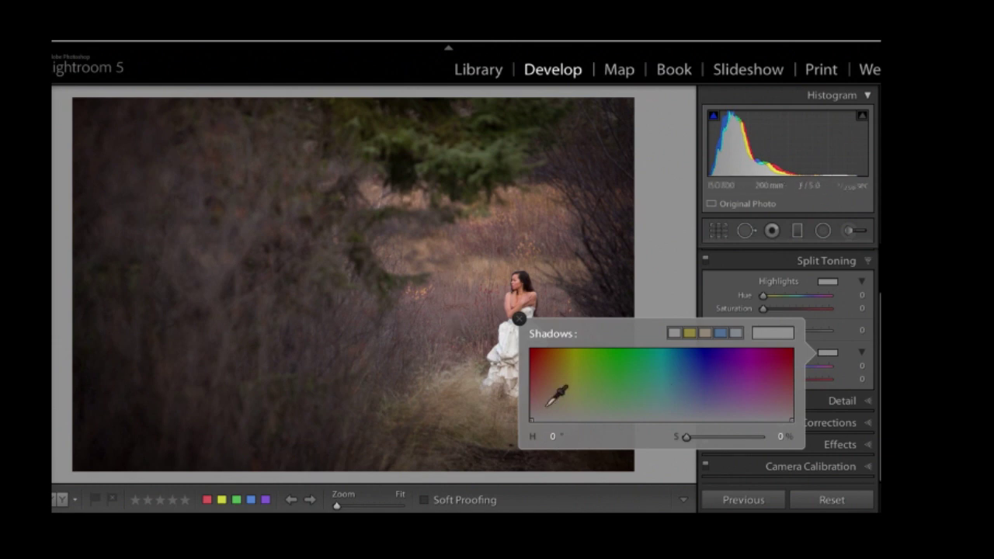
left_click(697, 371)
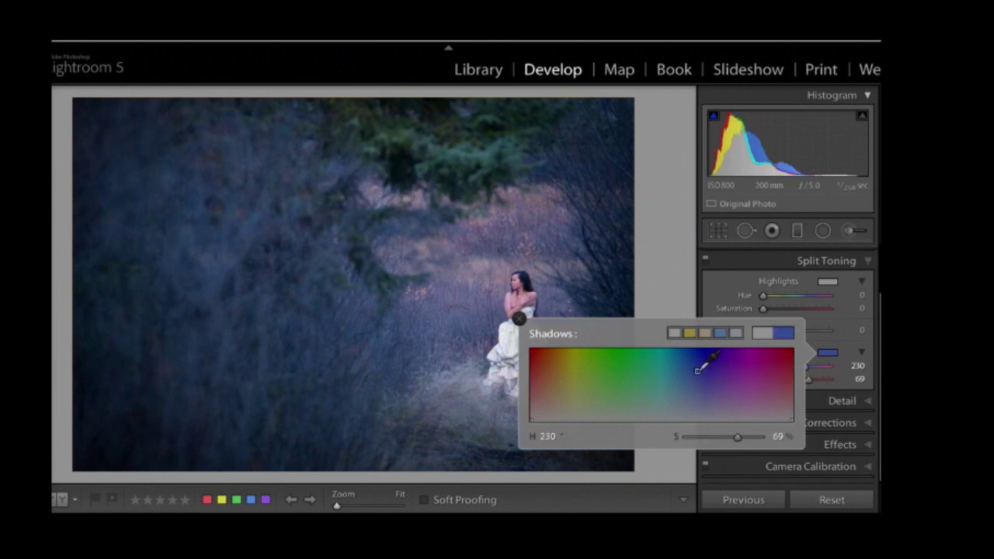
left_click(695, 410)
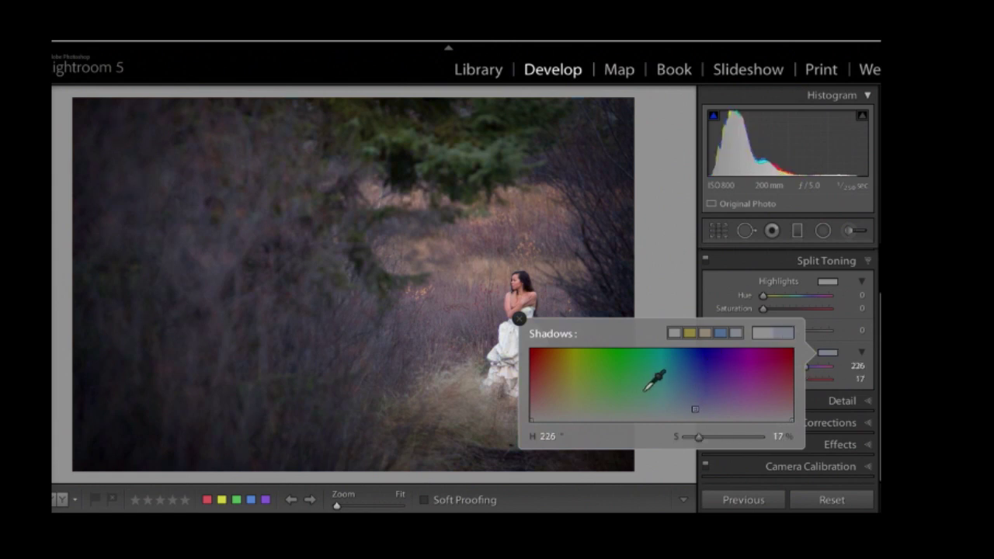
mouse_move(644, 390)
left_mouse_down()
mouse_move(635, 365)
mouse_move(657, 359)
mouse_move(657, 369)
mouse_move(711, 367)
mouse_move(703, 373)
mouse_move(714, 380)
mouse_move(696, 386)
left_mouse_up()
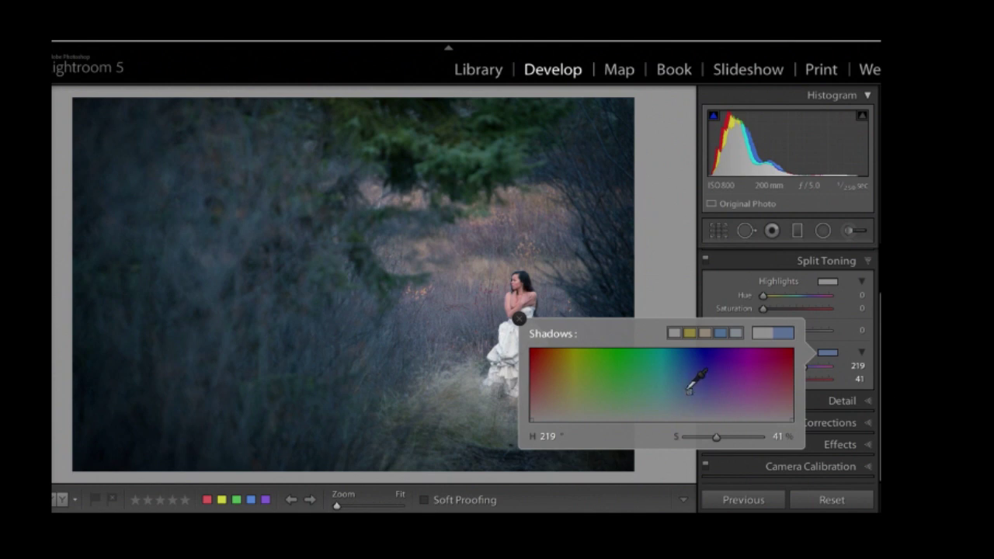
left_click(752, 363)
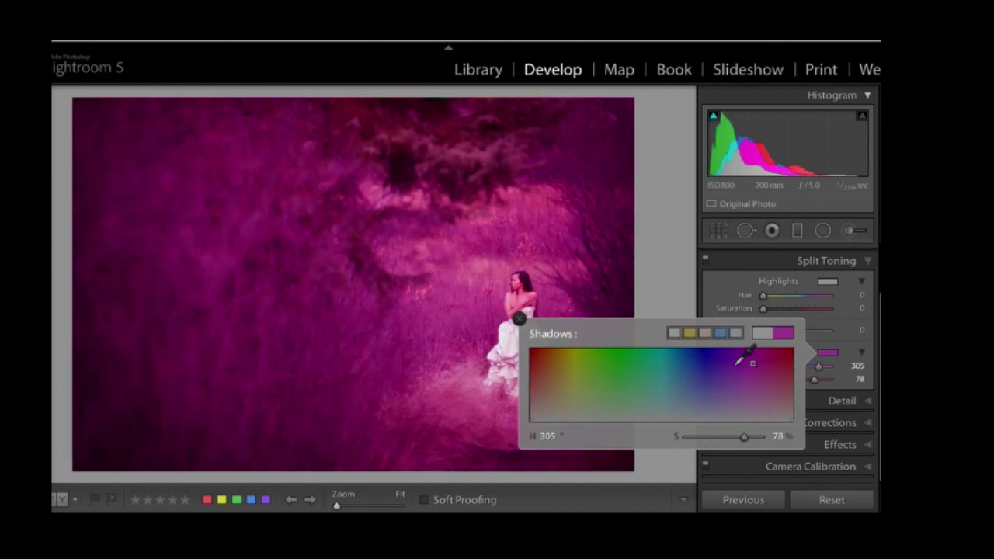
left_click(698, 384)
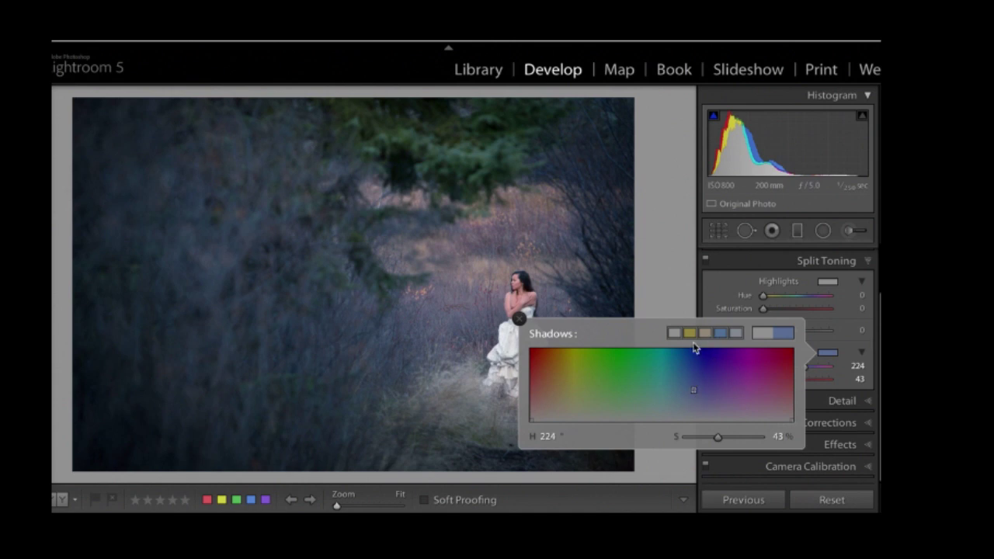
left_click(691, 397)
mouse_move(690, 397)
left_mouse_down()
mouse_move(695, 418)
mouse_move(694, 354)
mouse_move(701, 390)
mouse_move(692, 393)
left_mouse_up()
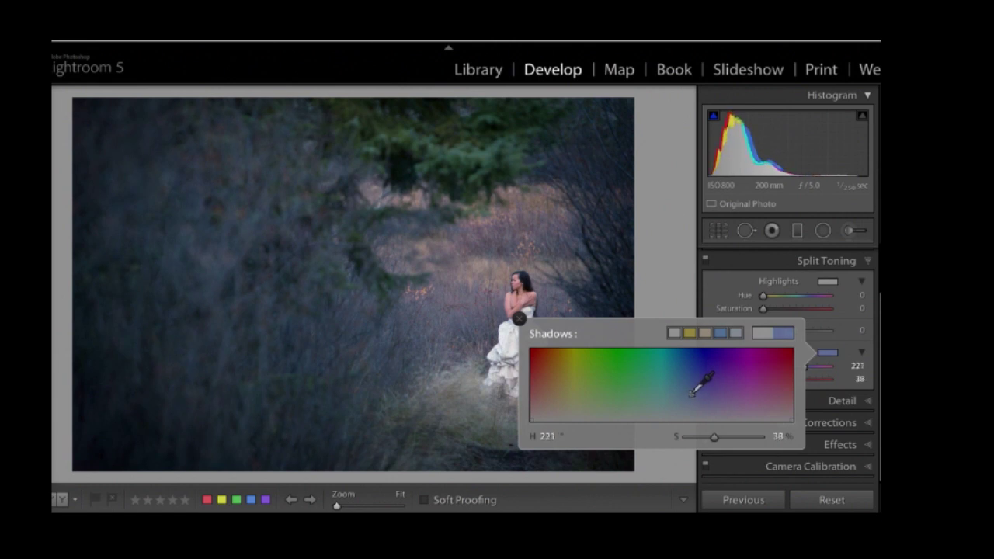
left_click(686, 262)
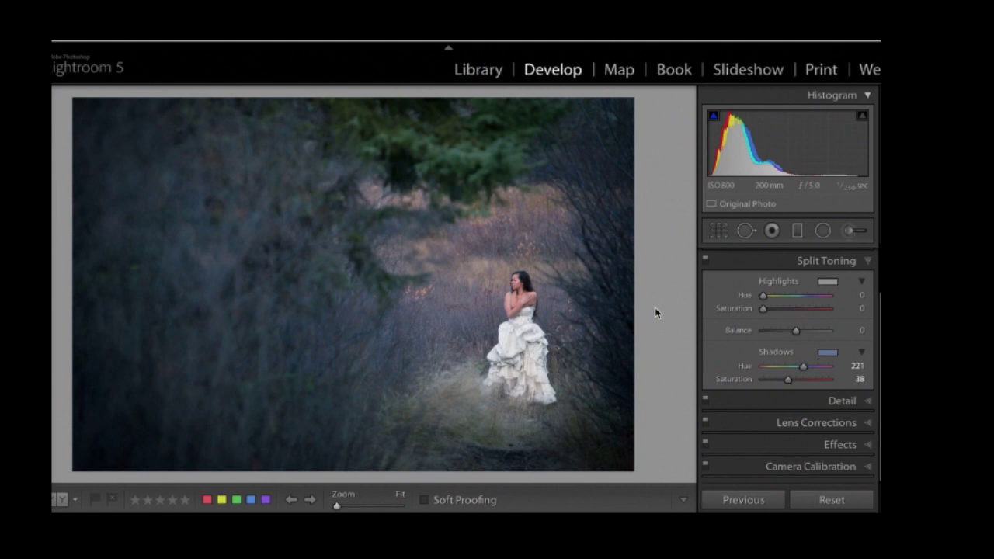
key("backslash")
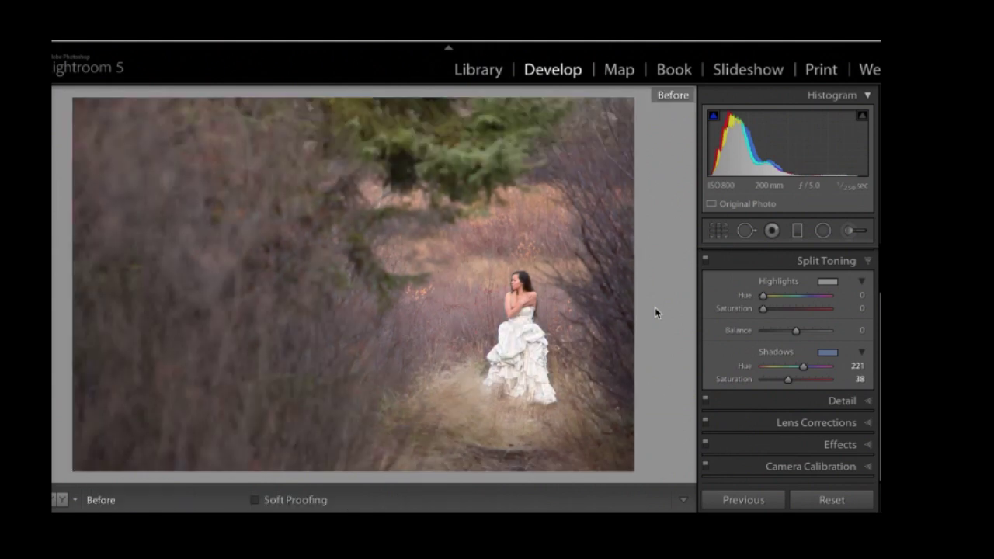
key("backslash")
key("backslash")
key("backslash")
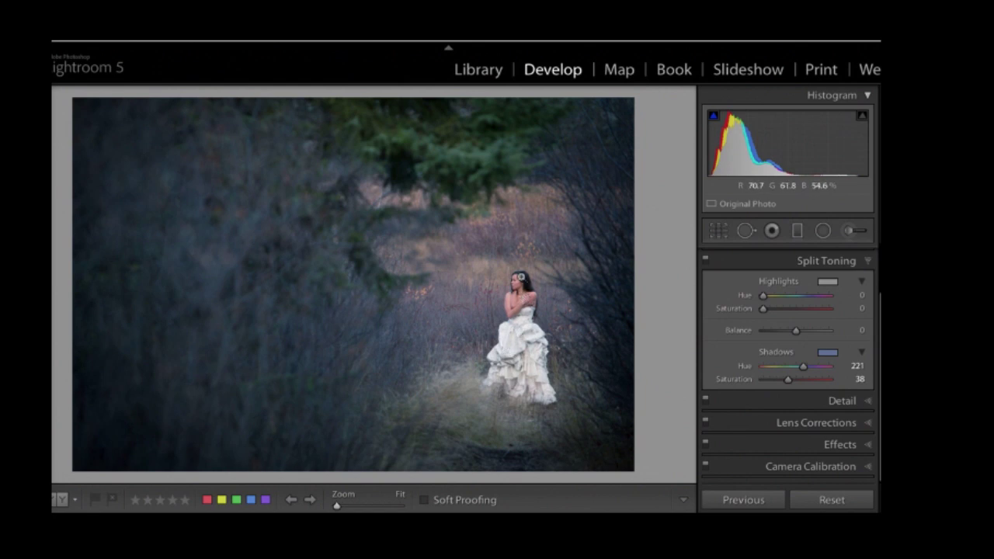
left_click(538, 278)
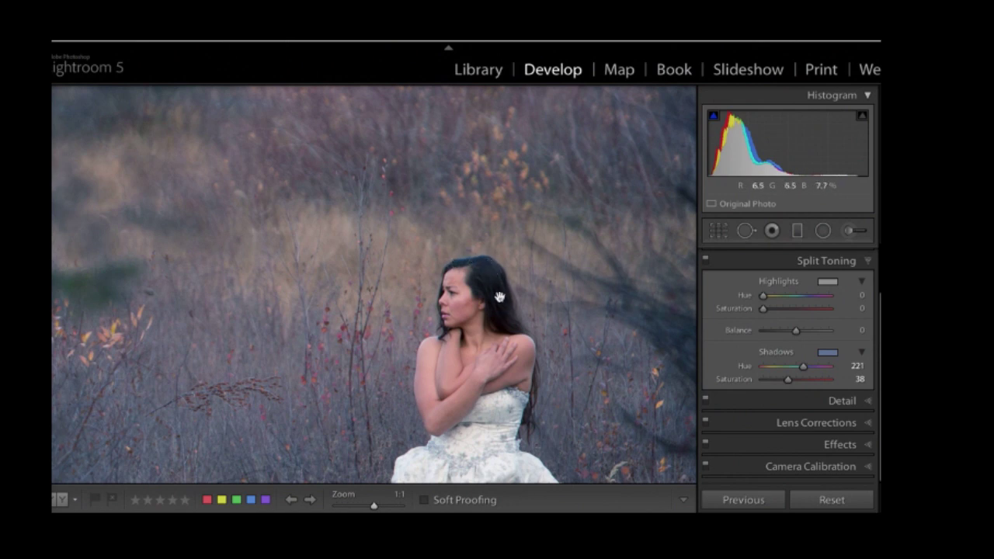
left_click(492, 281)
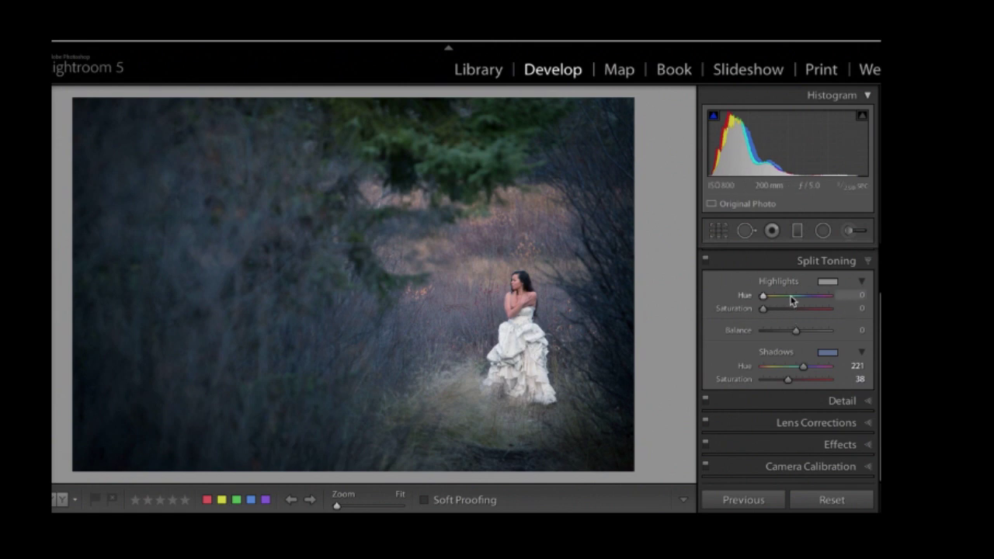
Step: Try green and yellow-green highlight tints in the colour picker while zoomed in on the bride
left_click(829, 281)
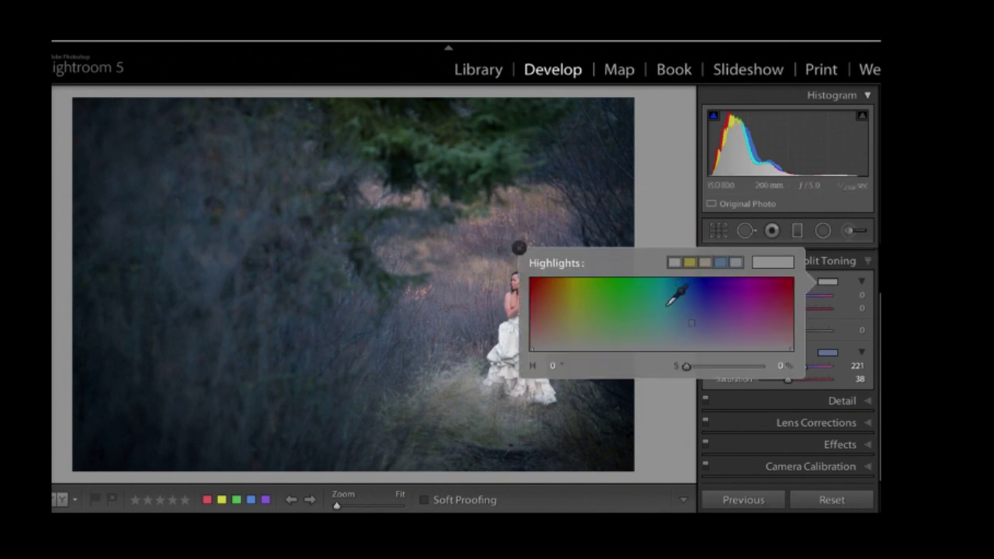
left_click(622, 332)
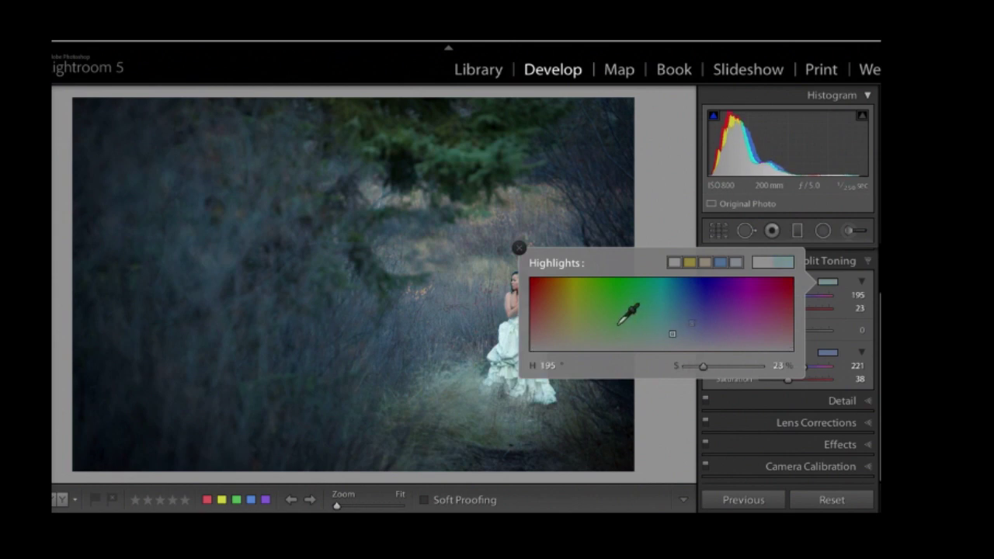
left_click(617, 325)
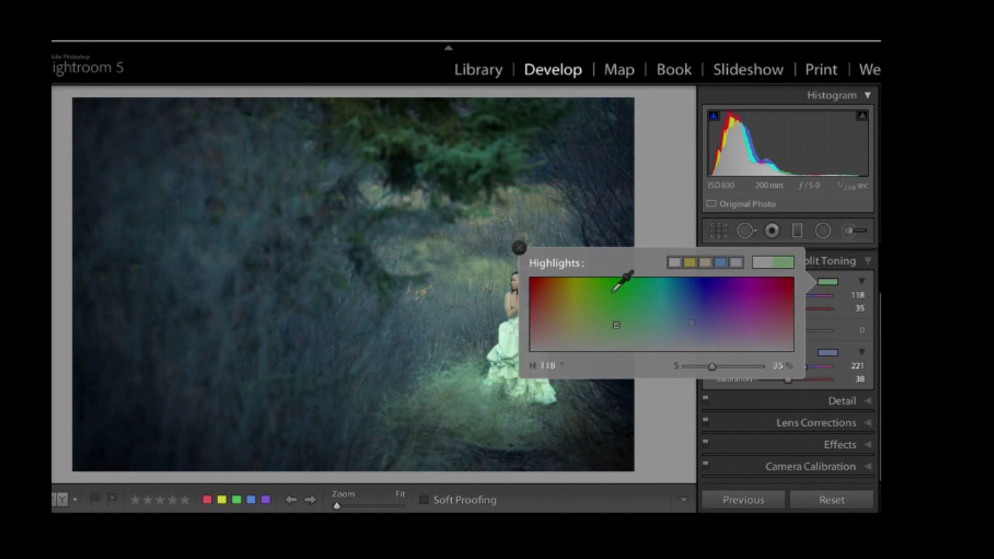
left_click(591, 334)
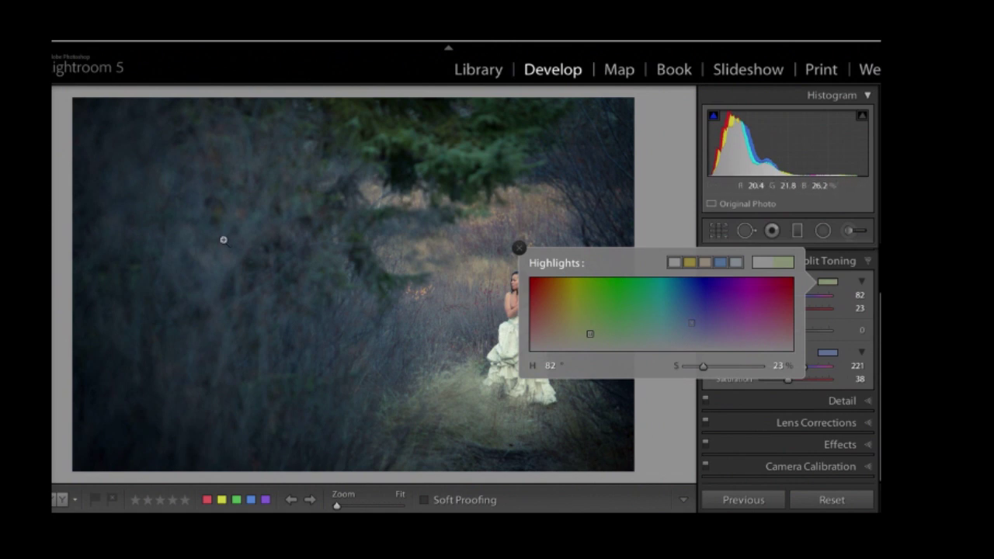
left_click_drag(337, 505, 373, 507)
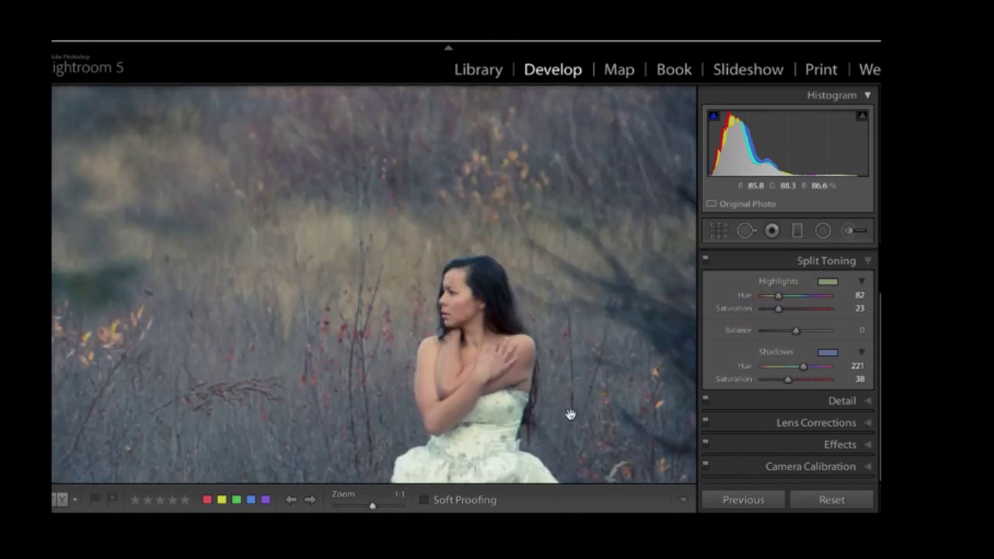
left_click_drag(596, 344, 366, 212)
mouse_move(778, 296)
left_mouse_down()
mouse_move(828, 295)
mouse_move(777, 301)
mouse_move(813, 293)
mouse_move(788, 299)
left_mouse_up()
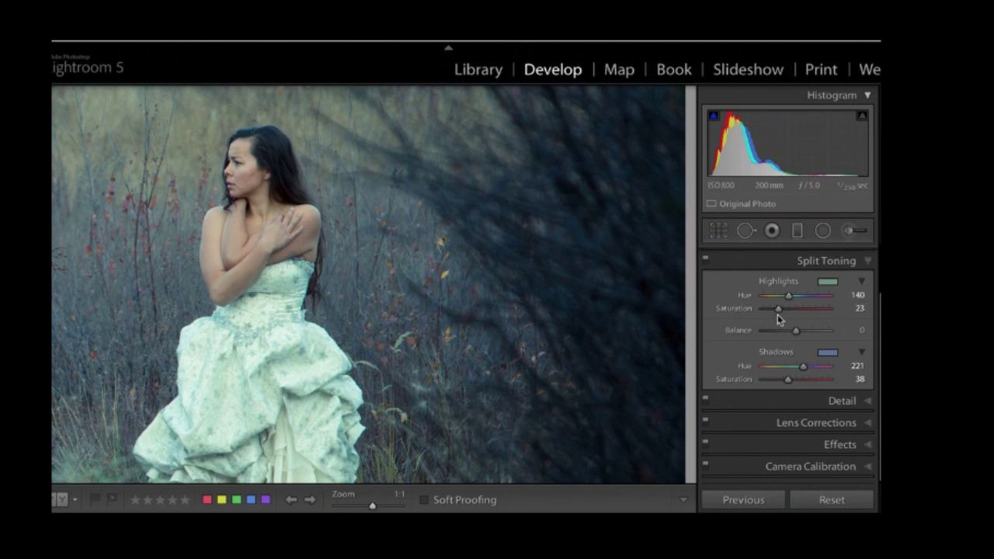
Step: Set Highlights Saturation to 0, return to Fit view, compare before/after, and collapse Split Toning
left_click_drag(778, 310, 715, 311)
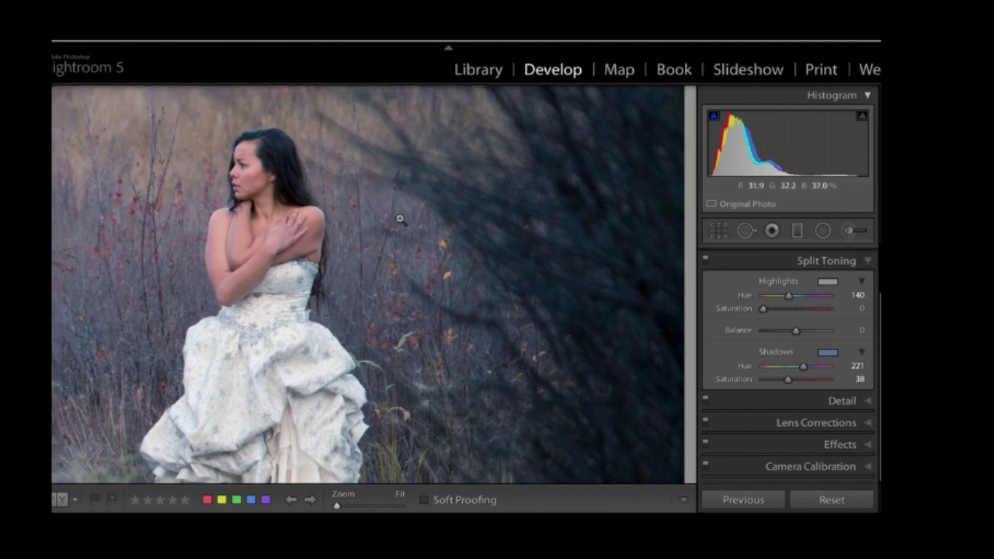
left_click(401, 219)
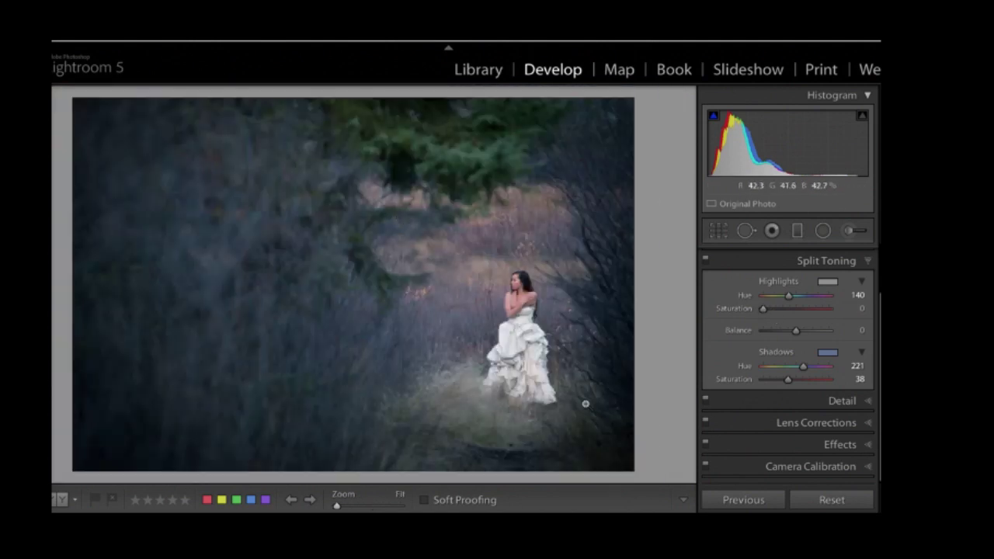
key("backslash")
key("backslash")
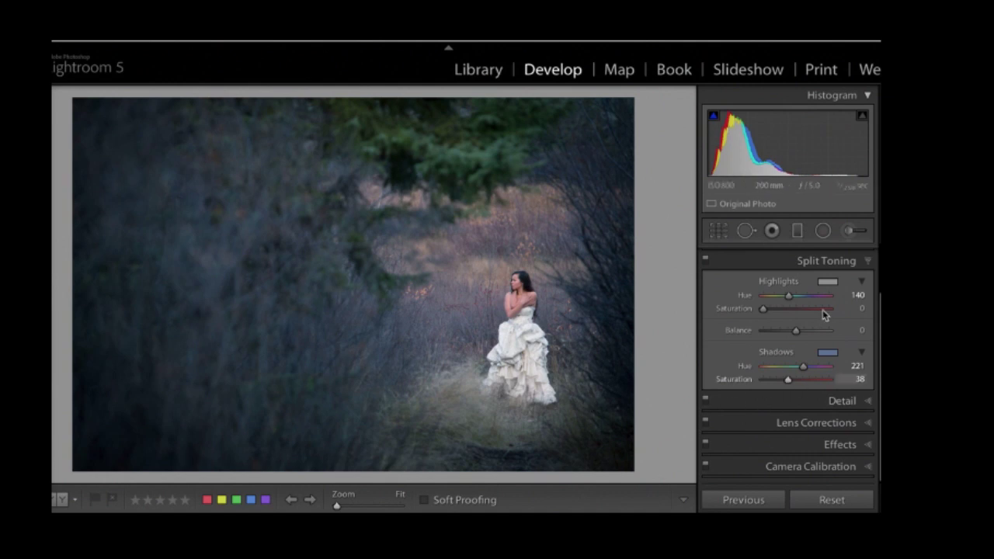
left_click(861, 261)
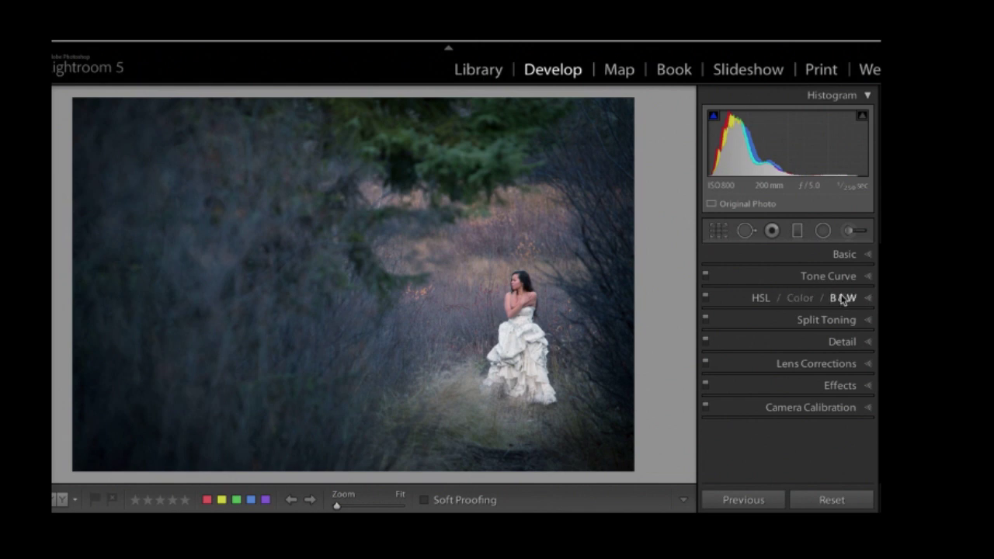
Step: Raise HSL Luminance Orange to +26, then compare before and after with backslash
left_click(870, 300)
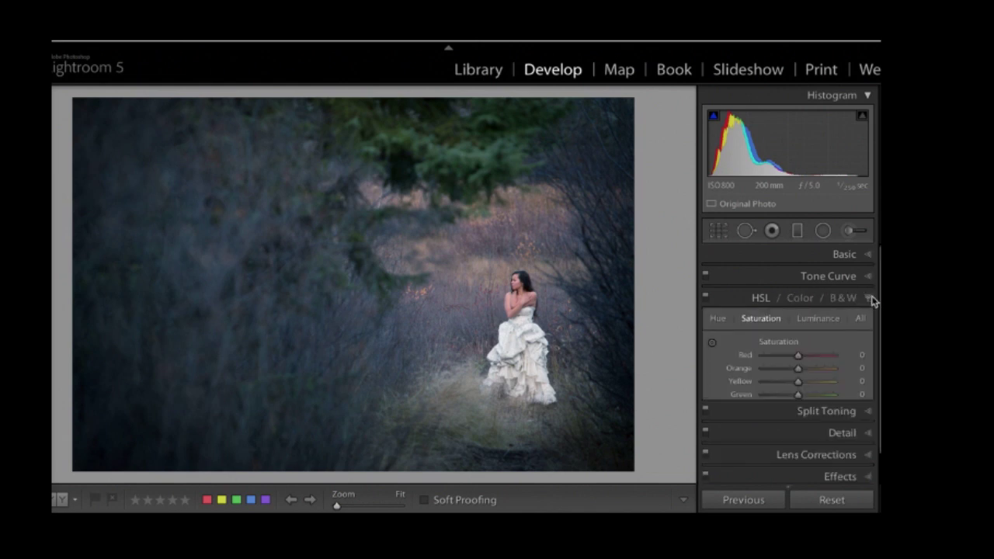
left_click(819, 319)
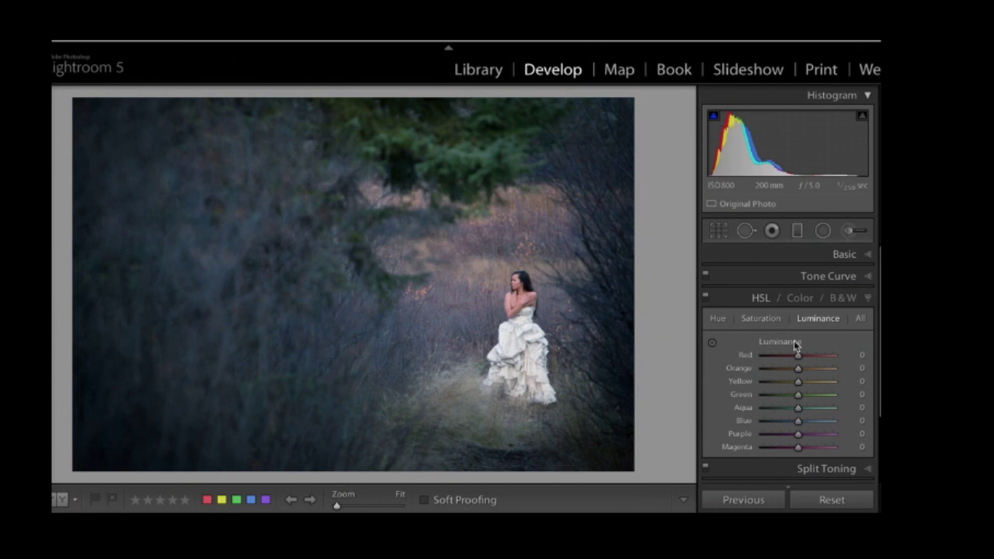
left_click_drag(798, 369, 808, 372)
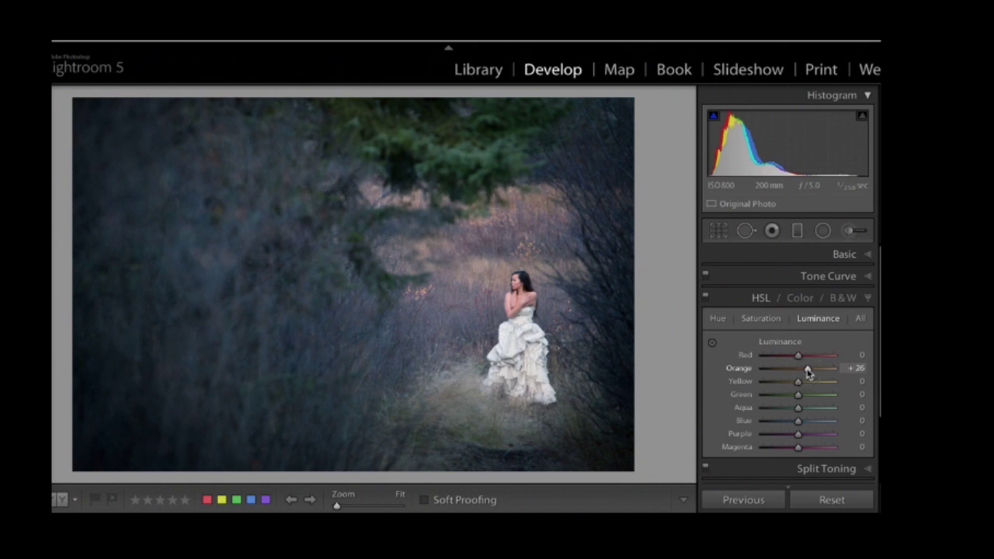
left_click_drag(808, 373, 806, 371)
key("backslash")
key("backslash")
key("backslash")
key("backslash")
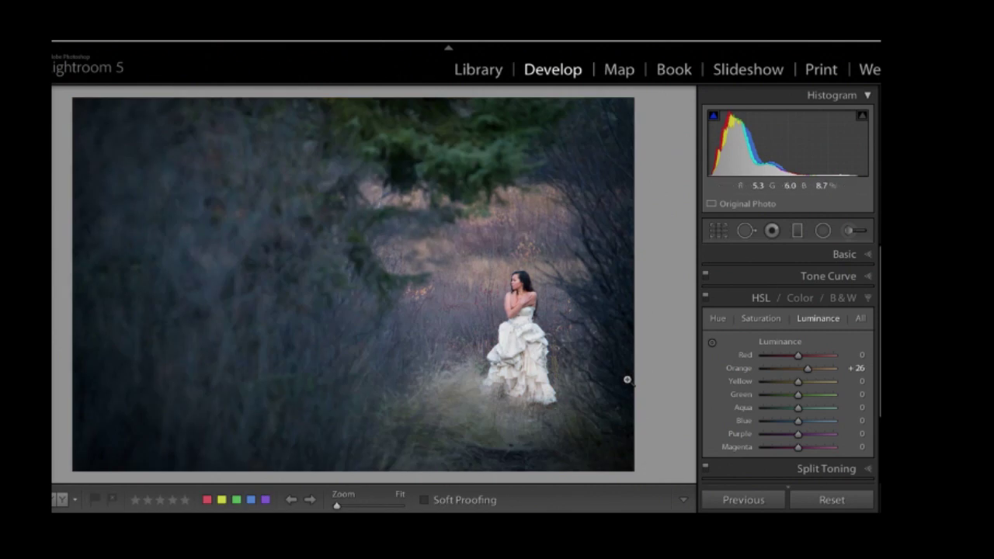
key("backslash")
key("backslash")
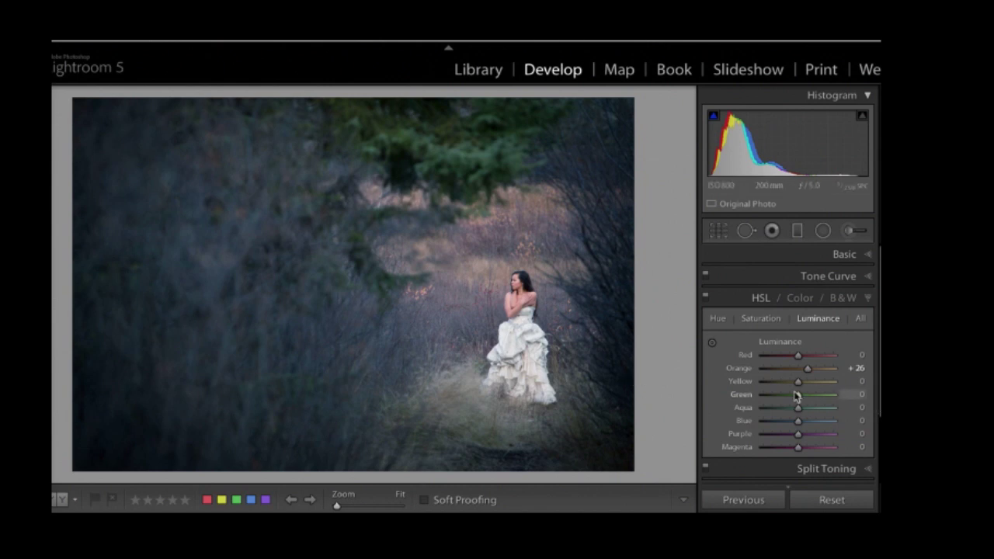
scroll(796, 397, "down", 5)
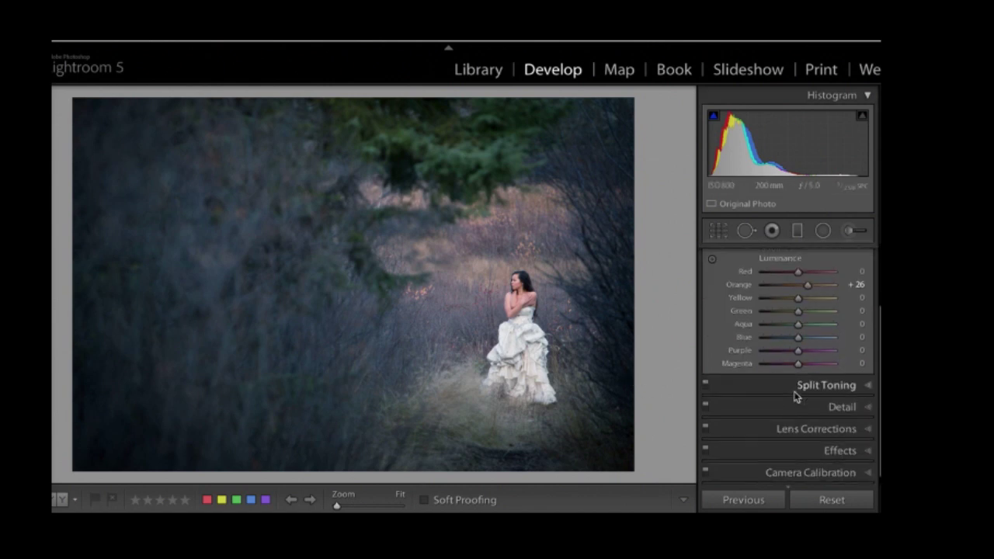
left_click(867, 453)
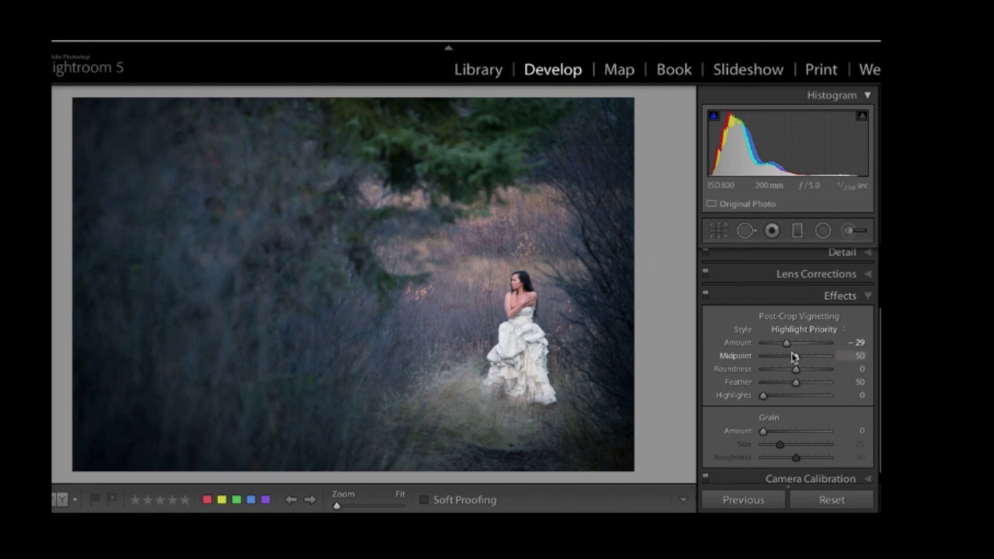
scroll(793, 355, "up", 3)
scroll(792, 358, "down", 1)
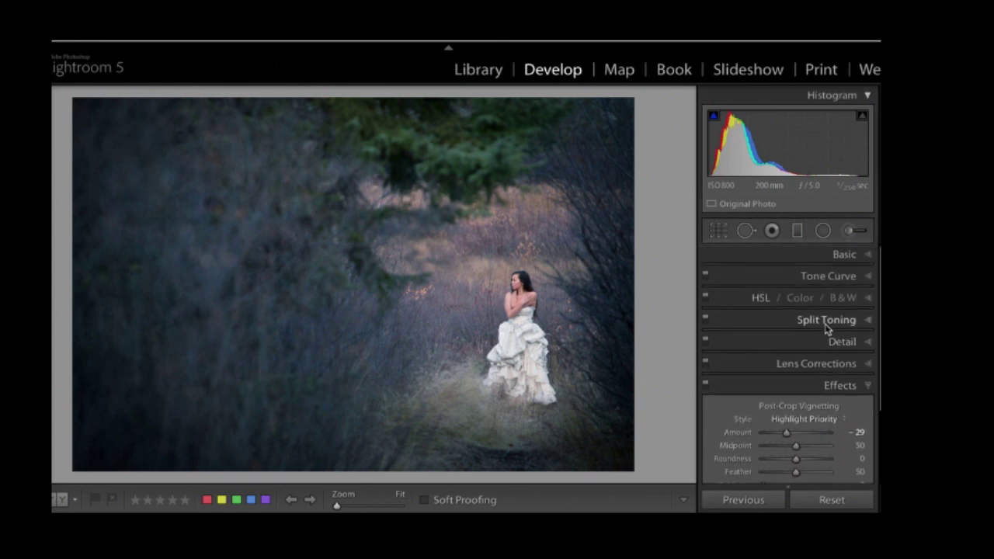
left_click(870, 300)
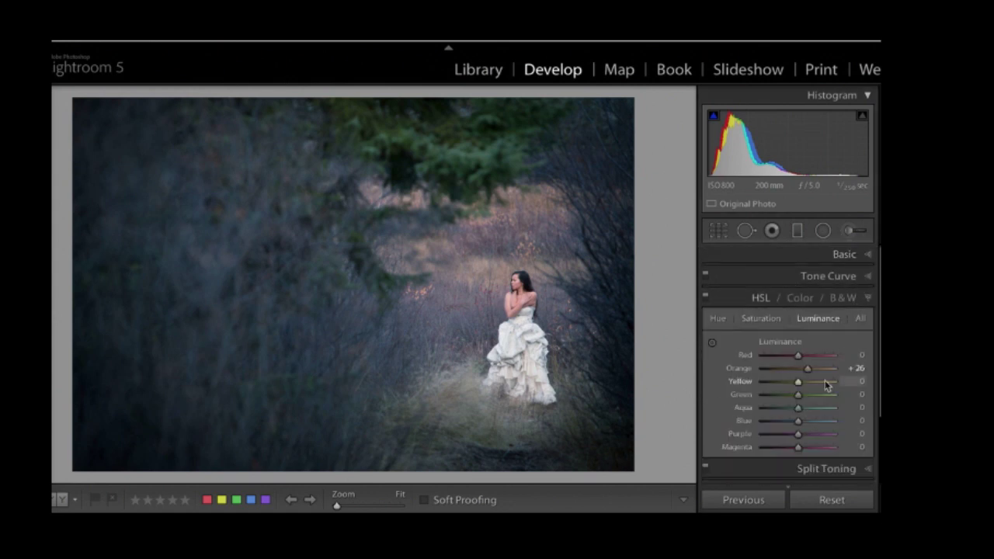